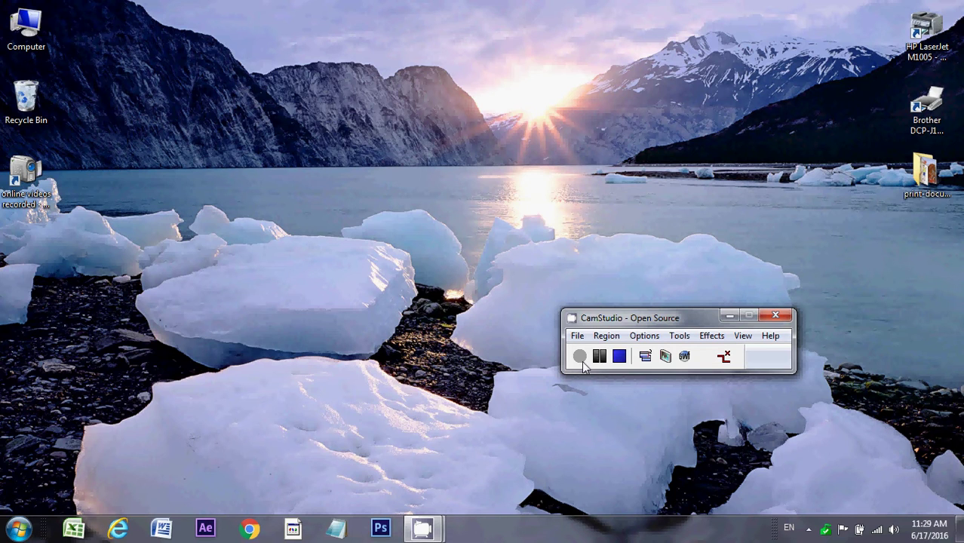
- Right-click an empty area of the desktop to bring up its shortcut menu
{"action": "left_click_drag", "start_coordinate": [690, 321], "coordinate": [963, 471]}
{"action": "right_click", "coordinate": [472, 121]}
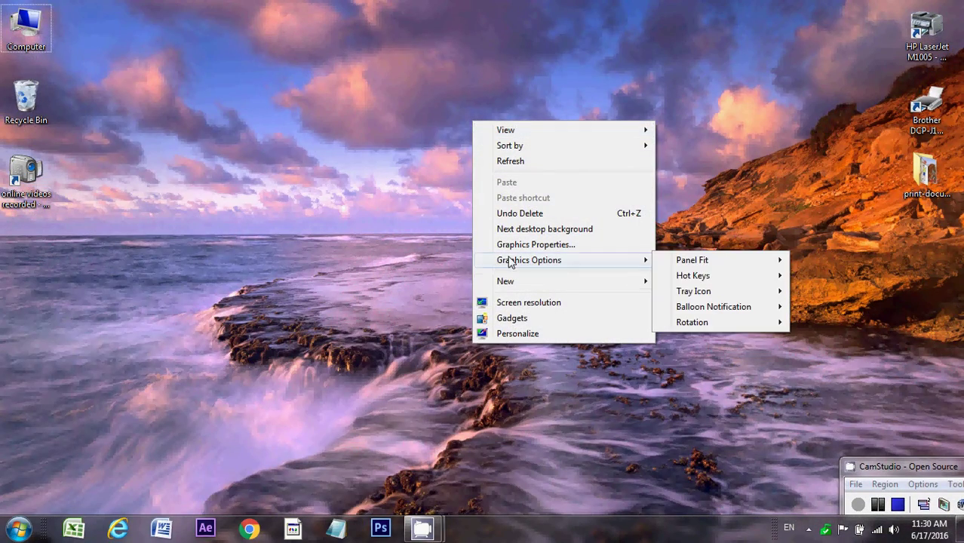
- Open Personalization and apply the Scenes theme from the Aero Themes list
{"action": "left_click", "coordinate": [525, 335]}
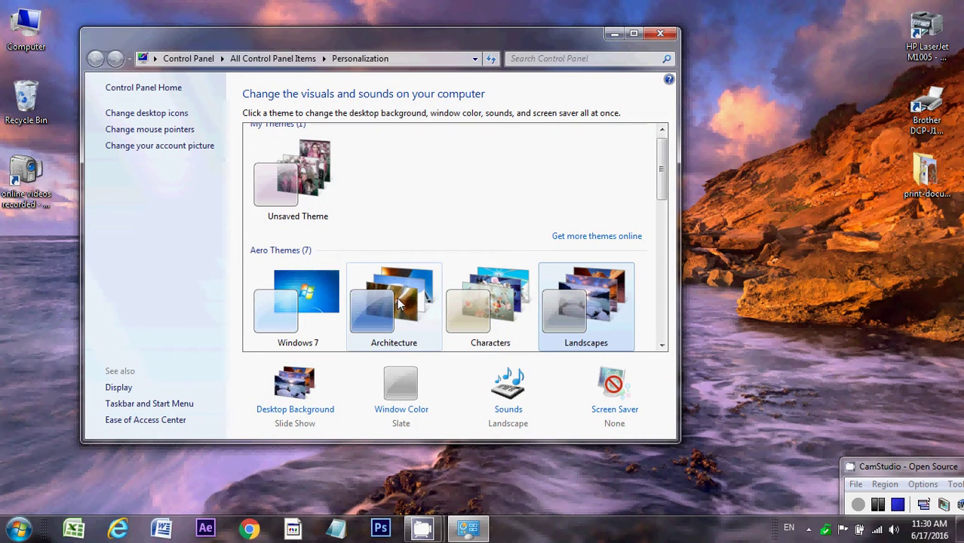
{"action": "left_click", "coordinate": [663, 346]}
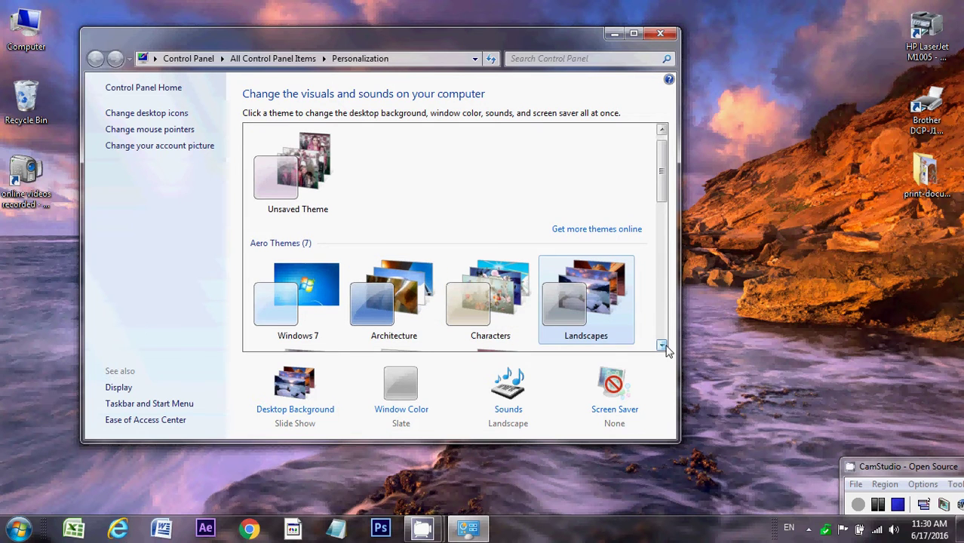
{"action": "left_click_drag", "start_coordinate": [663, 346], "coordinate": [663, 346]}
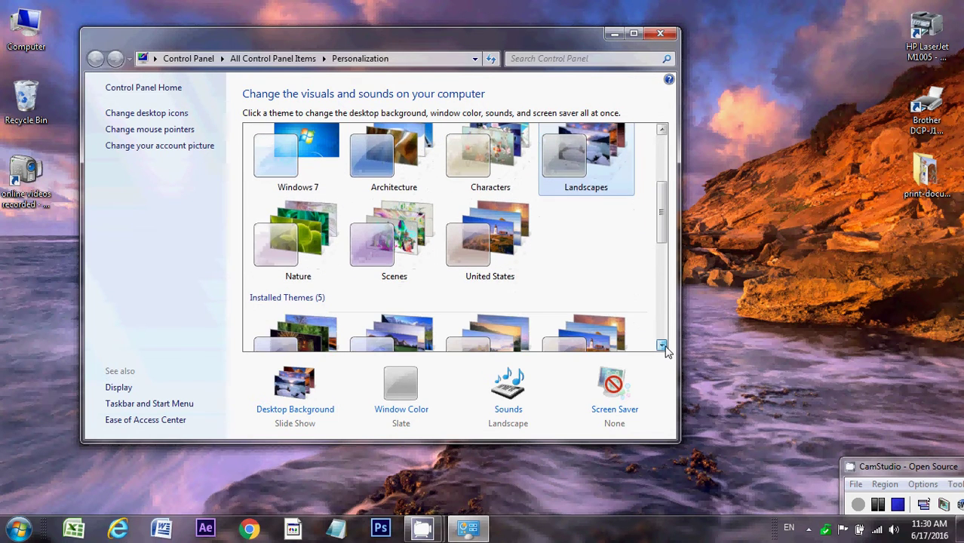
{"action": "left_click", "coordinate": [385, 243]}
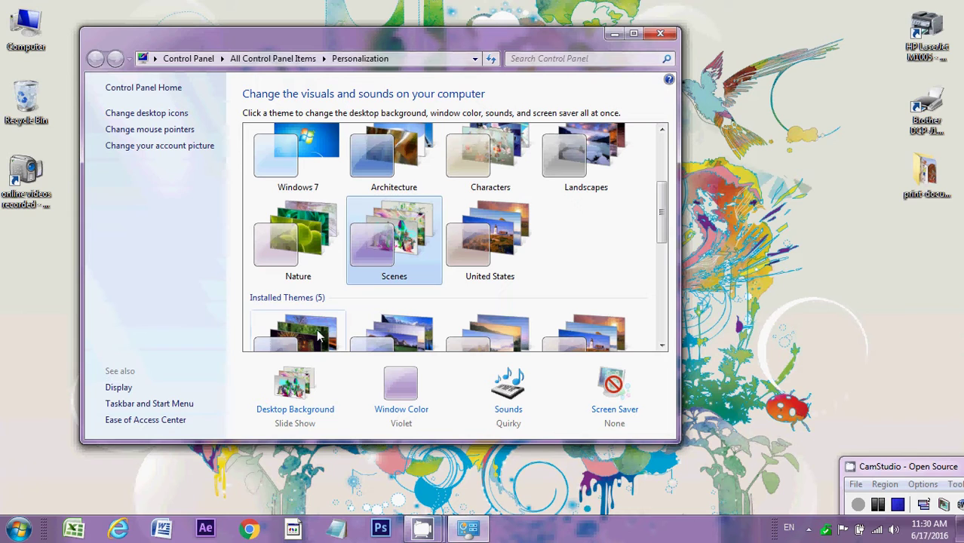
- Set the desktop background slideshow to change every 10 seconds with Shuffle, and save
{"action": "left_click", "coordinate": [291, 400]}
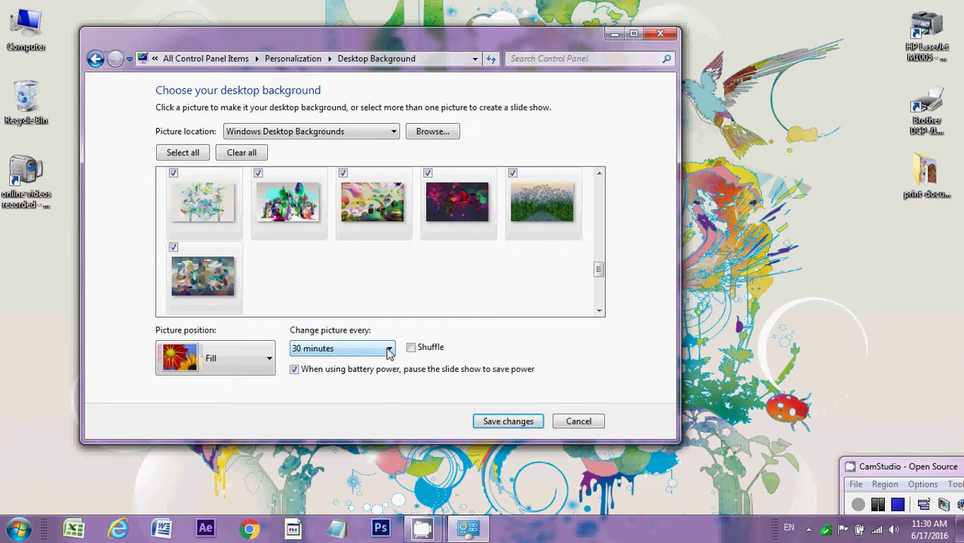
{"action": "left_click", "coordinate": [388, 350]}
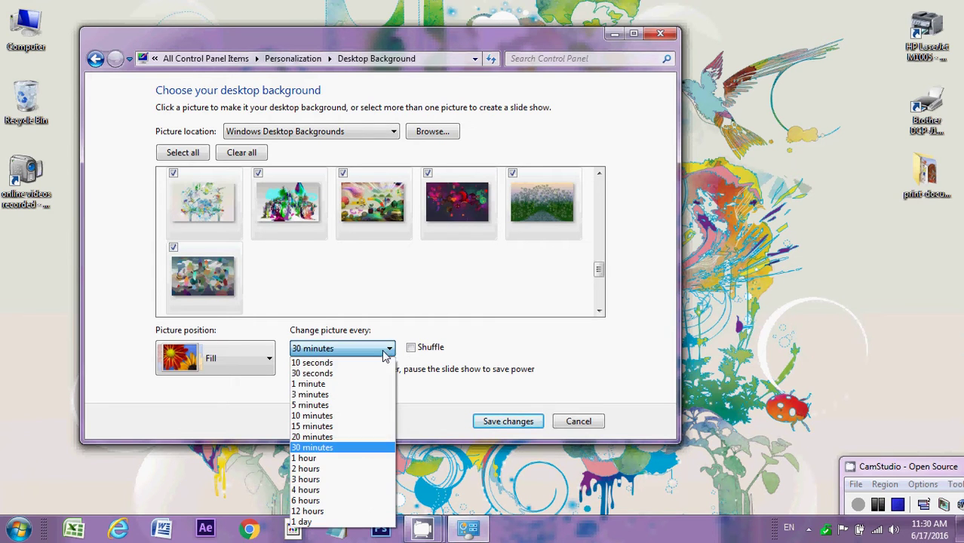
{"action": "left_click", "coordinate": [323, 363]}
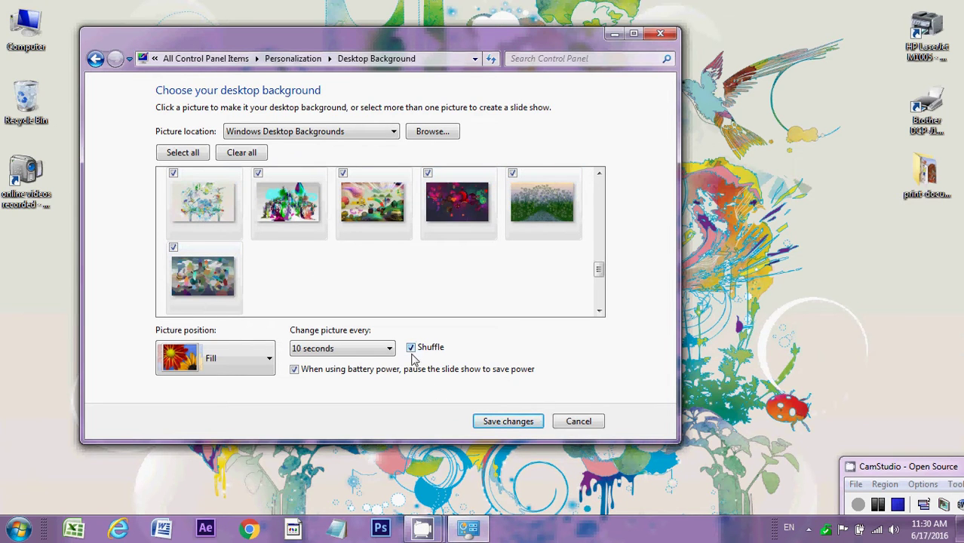
{"action": "left_click", "coordinate": [511, 422]}
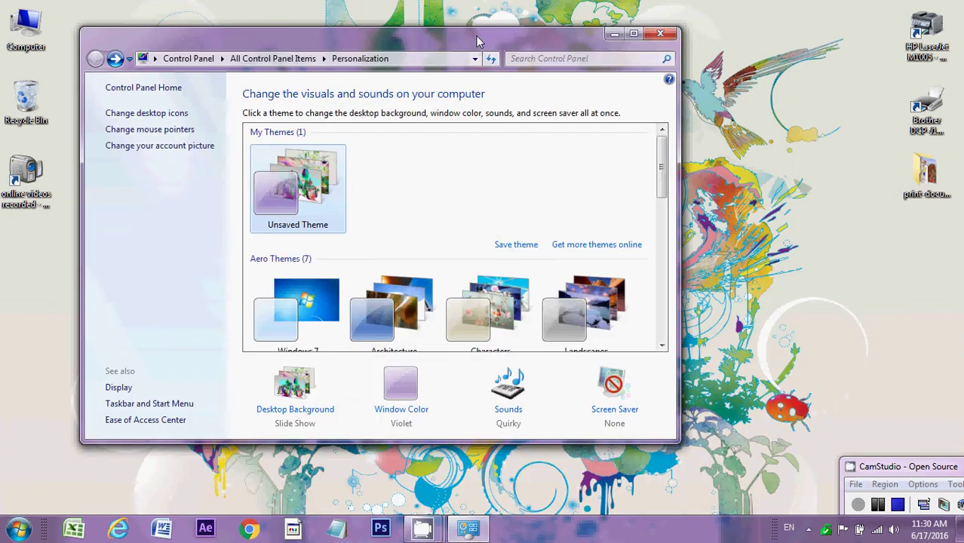
- Move the Personalization window aside to view the wallpaper, then close it
{"action": "left_click_drag", "start_coordinate": [494, 39], "coordinate": [665, 340]}
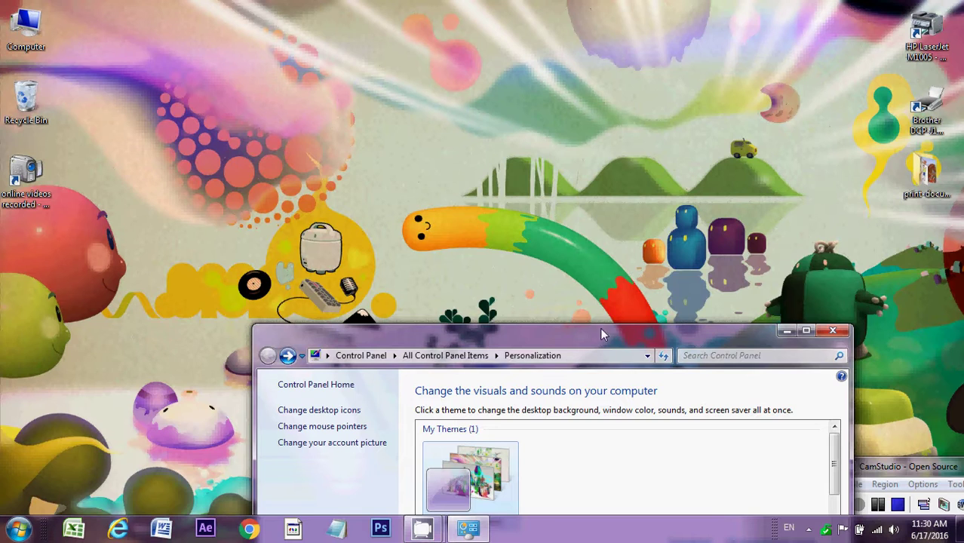
{"action": "left_click_drag", "start_coordinate": [601, 331], "coordinate": [514, 44]}
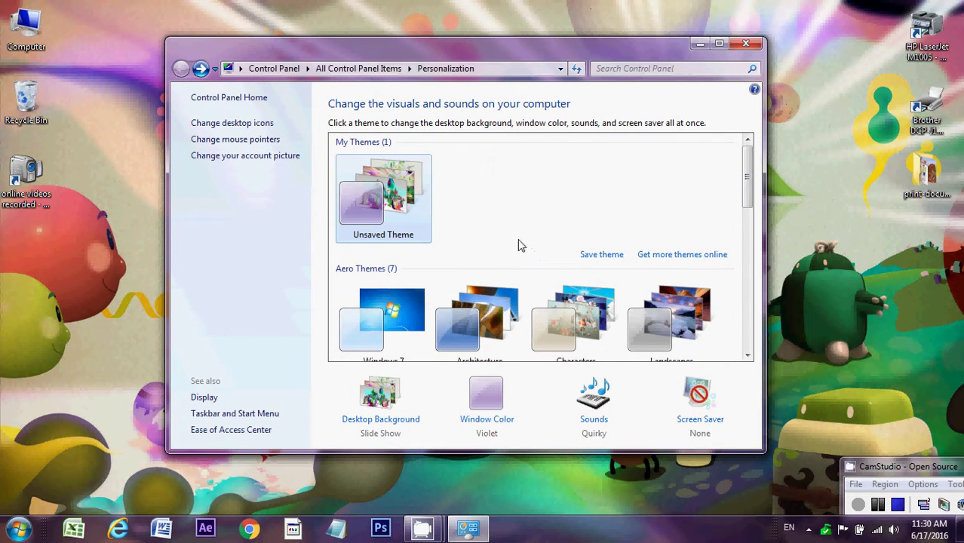
{"action": "left_click", "coordinate": [755, 44]}
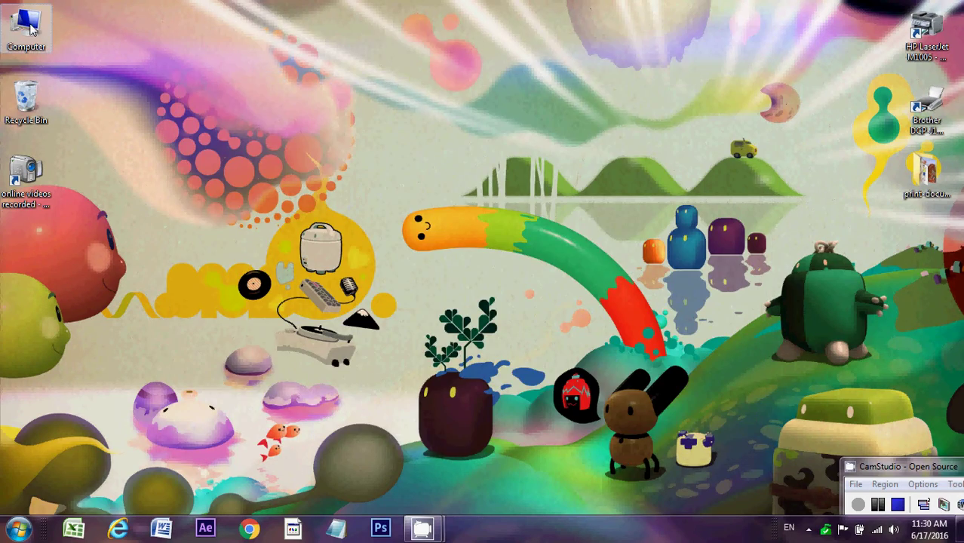
- Browse from Computer to Personal (E:) > user folder > kanyakumari pics > KK ALL PIC
{"action": "double_click", "coordinate": [29, 26]}
{"action": "double_click", "coordinate": [428, 248]}
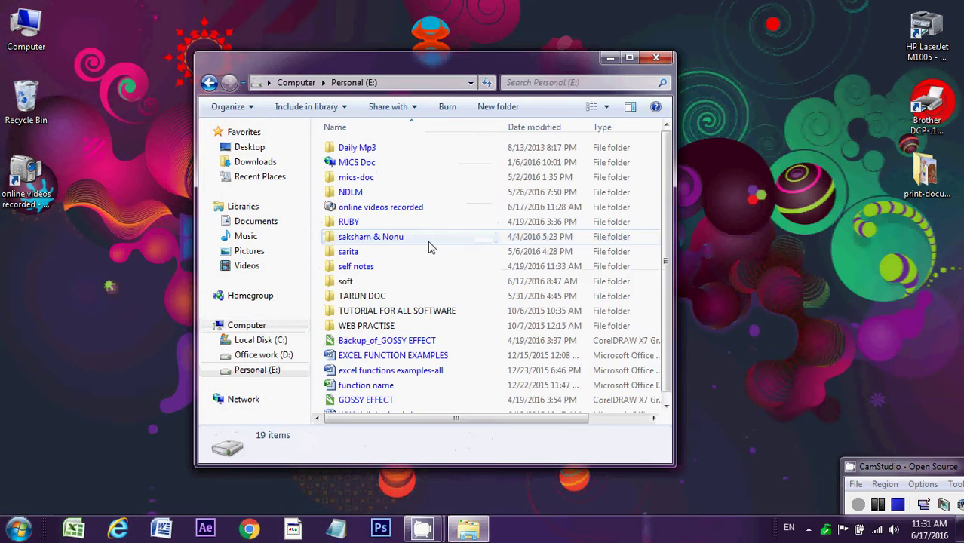
{"action": "double_click", "coordinate": [359, 255]}
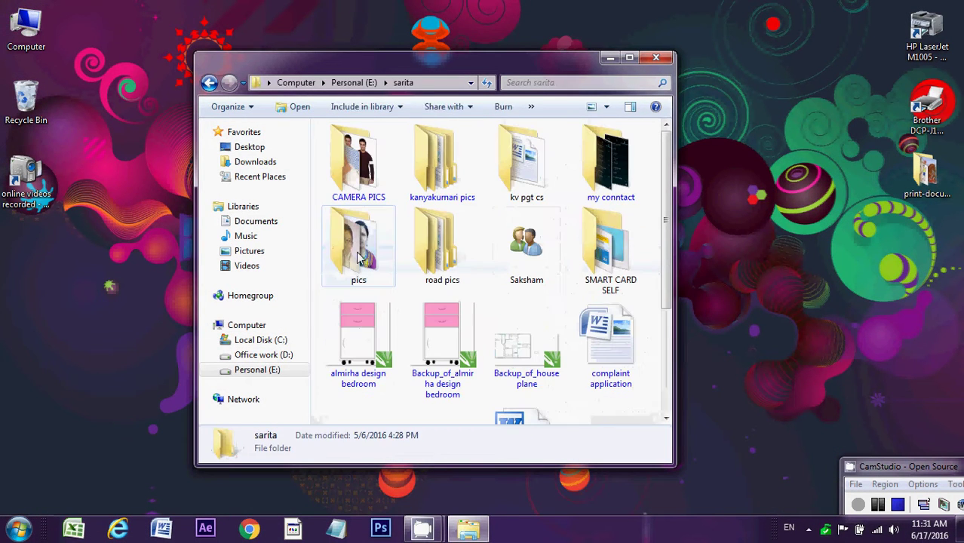
{"action": "double_click", "coordinate": [427, 170]}
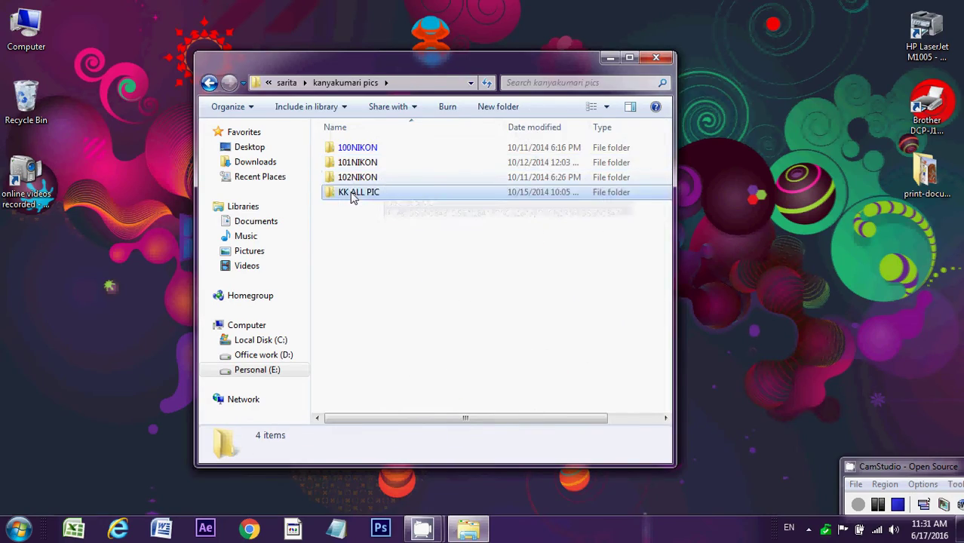
{"action": "double_click", "coordinate": [354, 193]}
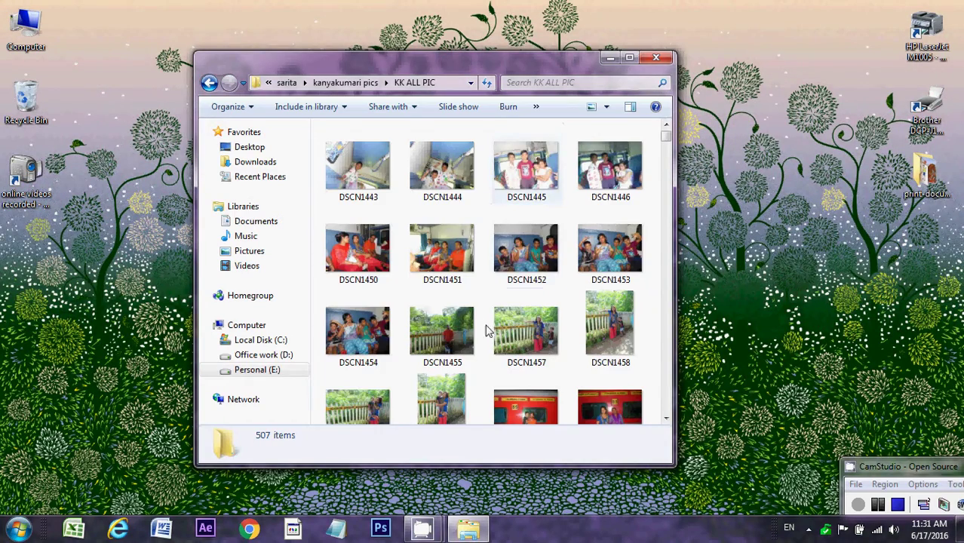
- Set photo DSCN1475 as the desktop background
{"action": "scroll", "coordinate": [494, 309], "scroll_direction": "down", "scroll_amount": 8}
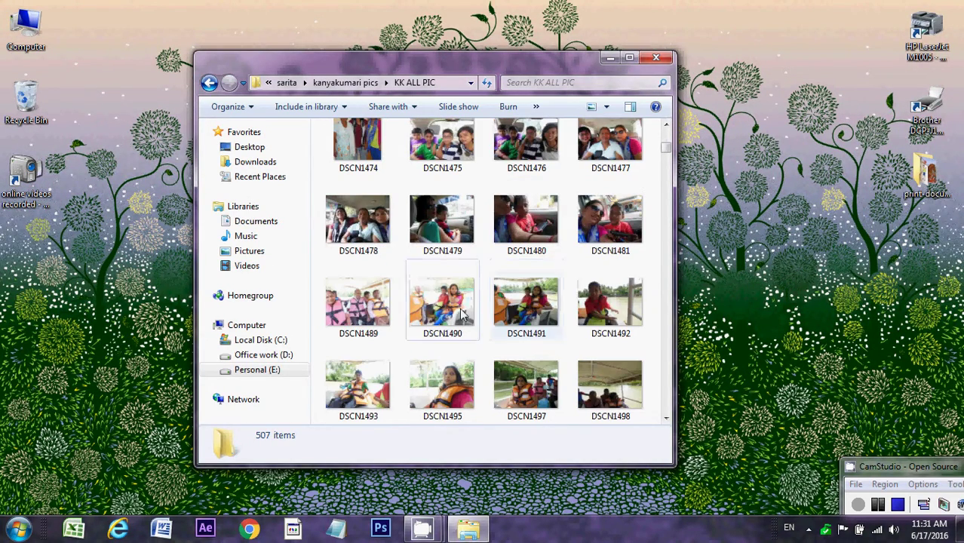
{"action": "right_click", "coordinate": [445, 155]}
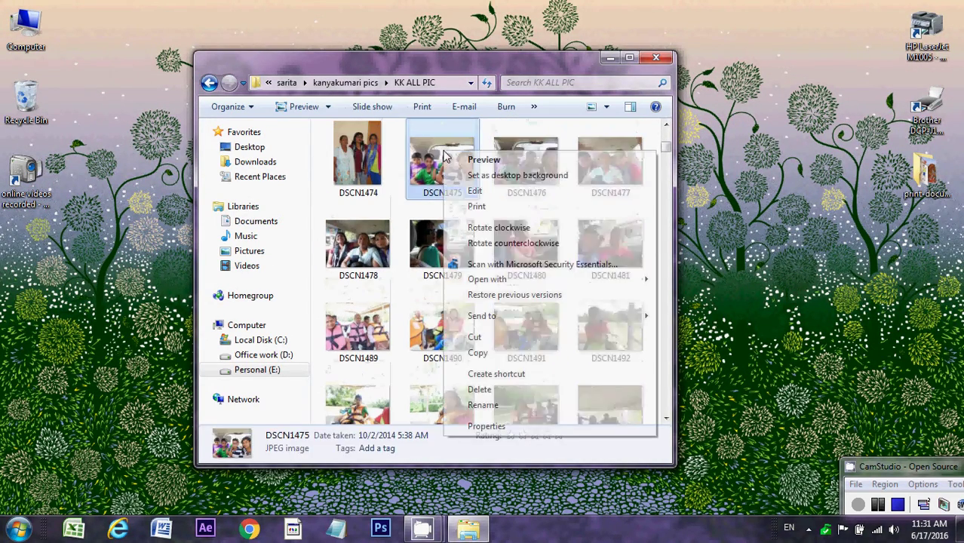
{"action": "left_click", "coordinate": [508, 175]}
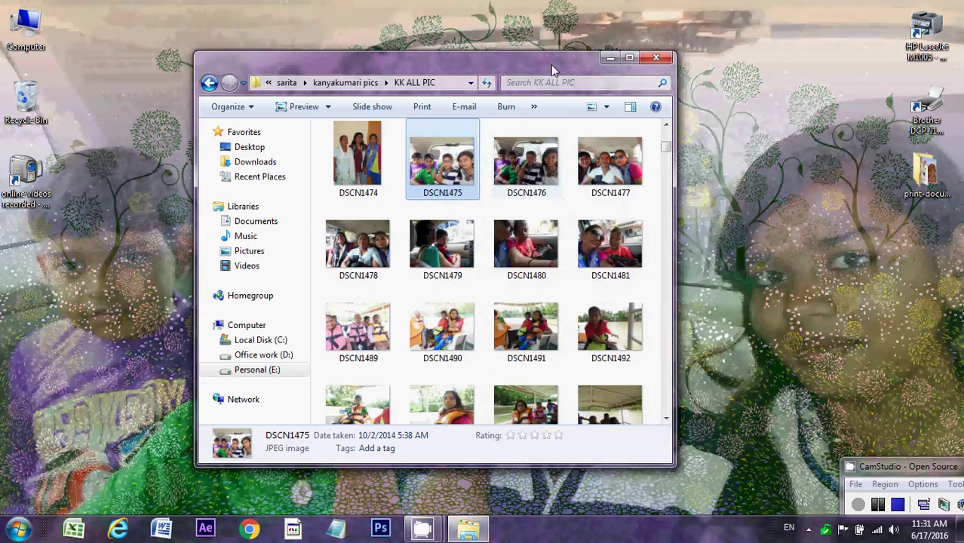
- Set photo DSCN1490 as the desktop background
{"action": "left_click_drag", "start_coordinate": [550, 64], "coordinate": [687, 54]}
{"action": "left_click", "coordinate": [608, 326]}
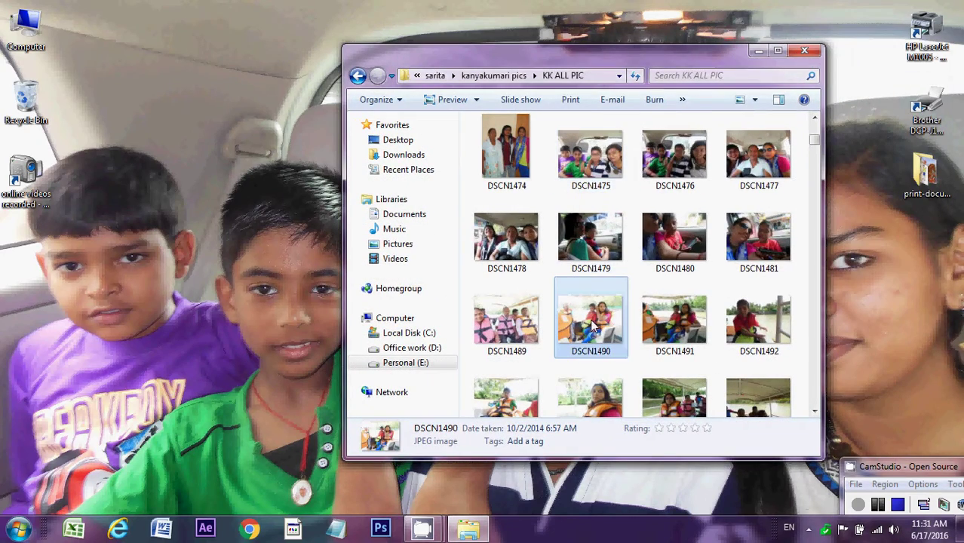
{"action": "right_click", "coordinate": [608, 326]}
{"action": "left_click", "coordinate": [678, 60]}
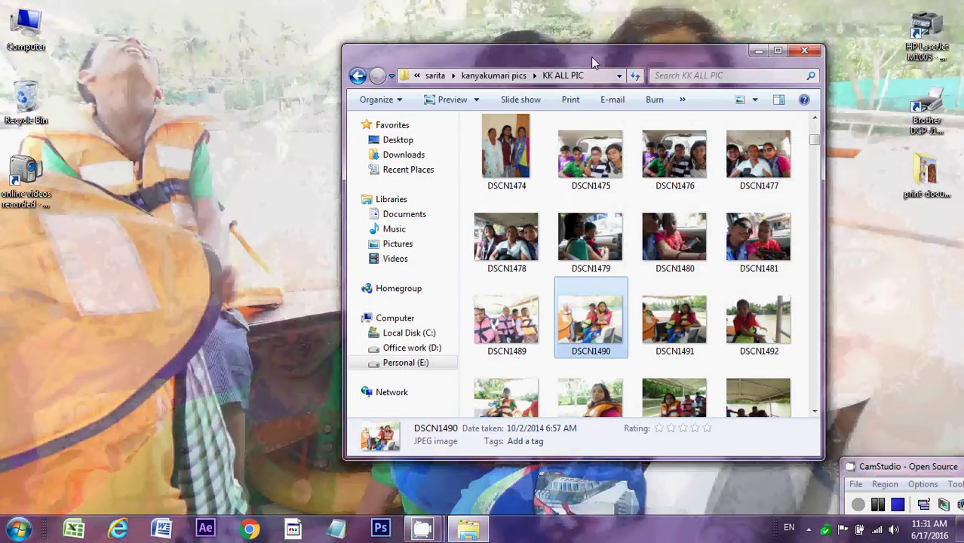
- Set photo DSCN1511 as the desktop background
{"action": "left_click_drag", "start_coordinate": [591, 56], "coordinate": [626, 405]}
{"action": "left_click_drag", "start_coordinate": [669, 371], "coordinate": [567, 1]}
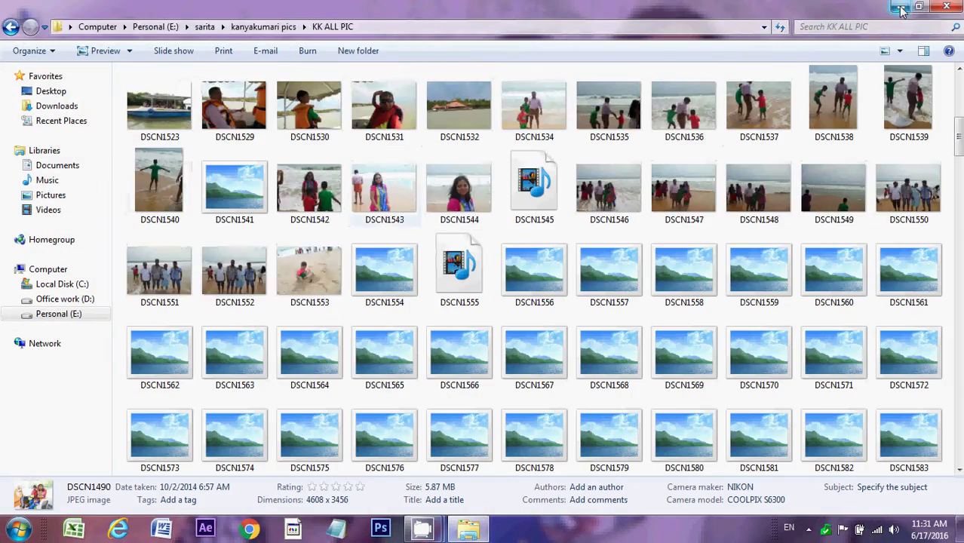
{"action": "double_click", "coordinate": [664, 8]}
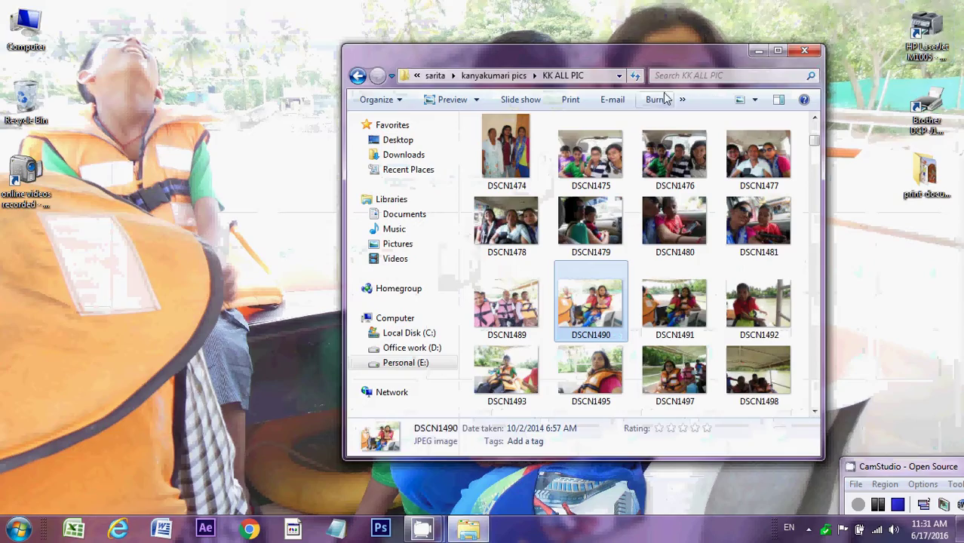
{"action": "left_click", "coordinate": [677, 316]}
{"action": "scroll", "coordinate": [677, 317], "scroll_direction": "down", "scroll_amount": 3}
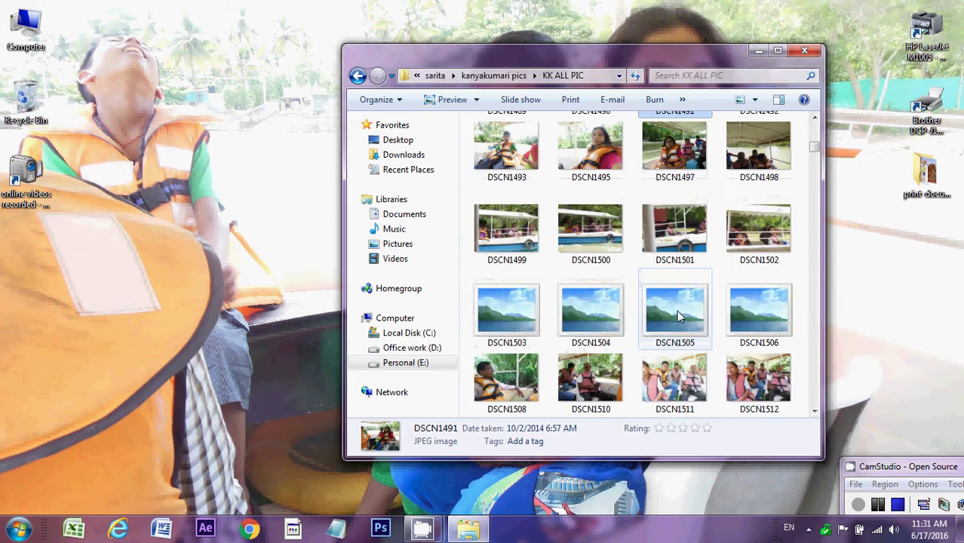
{"action": "right_click", "coordinate": [670, 375]}
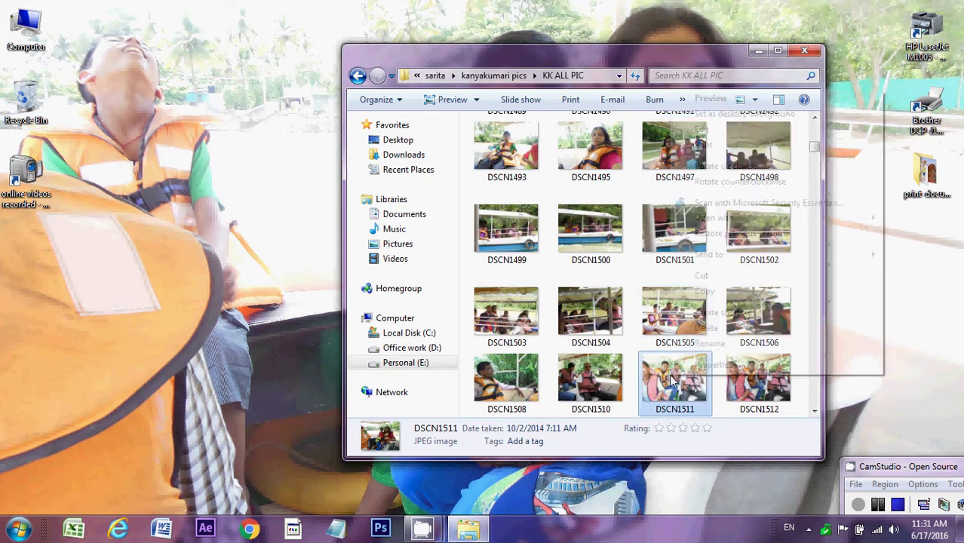
{"action": "left_click", "coordinate": [732, 115]}
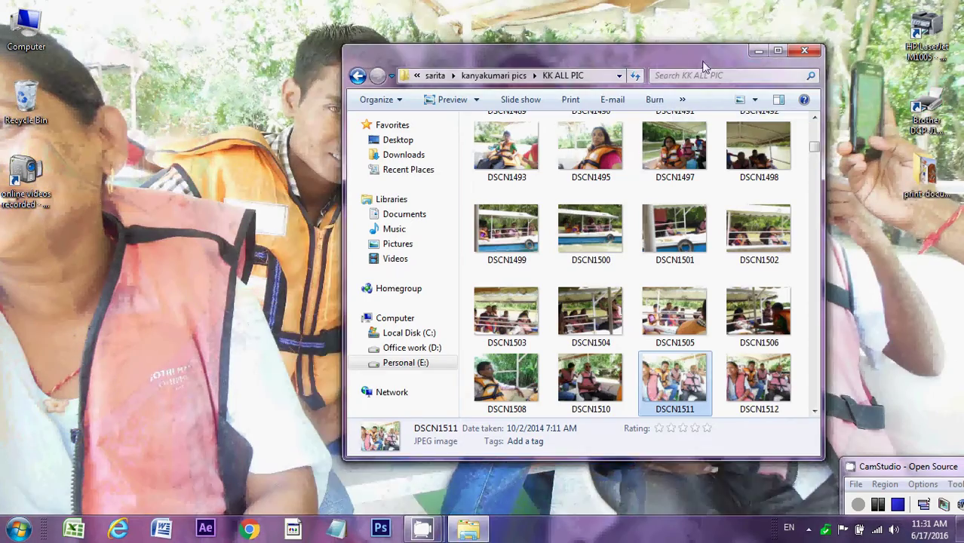
- Set photo DSCN1508 as the desktop wallpaper instead
{"action": "left_click_drag", "start_coordinate": [702, 67], "coordinate": [632, 60]}
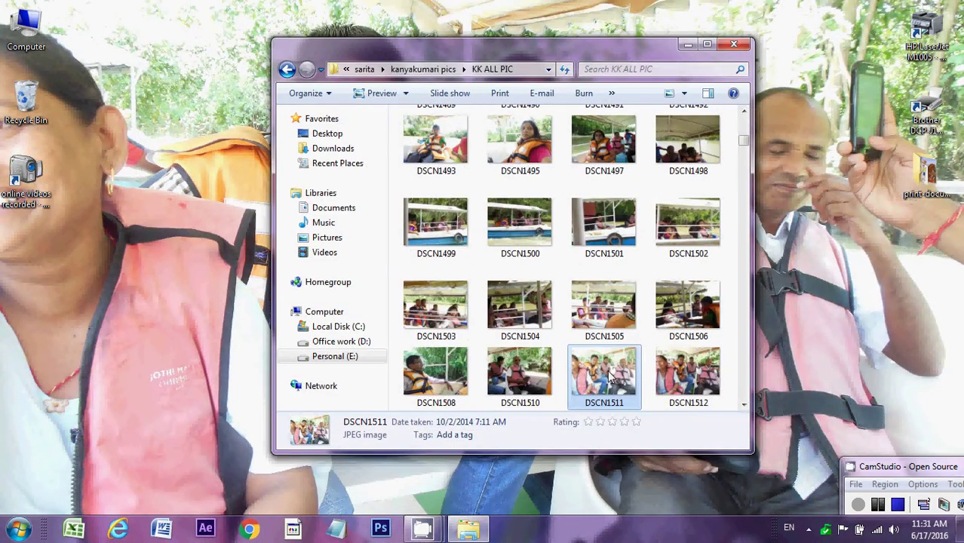
{"action": "right_click", "coordinate": [422, 374]}
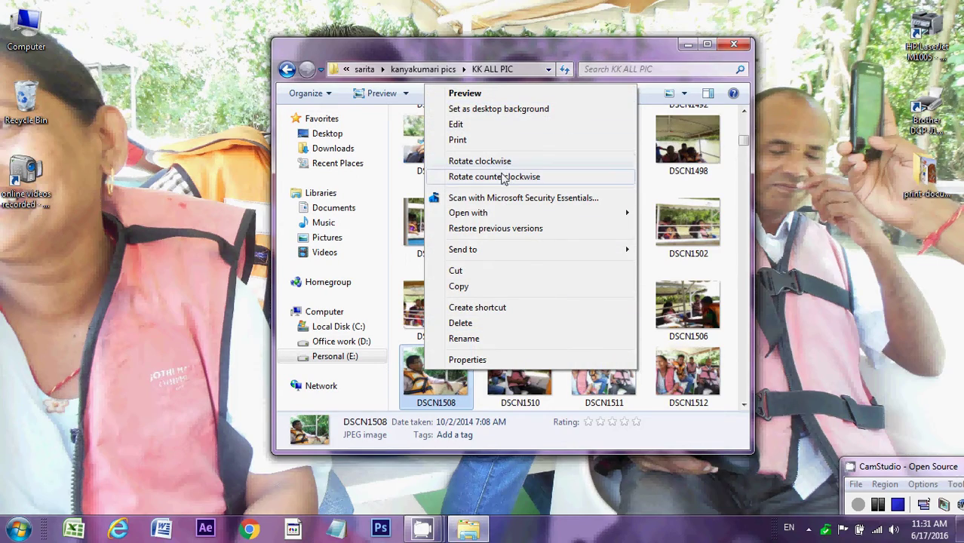
{"action": "left_click", "coordinate": [498, 108]}
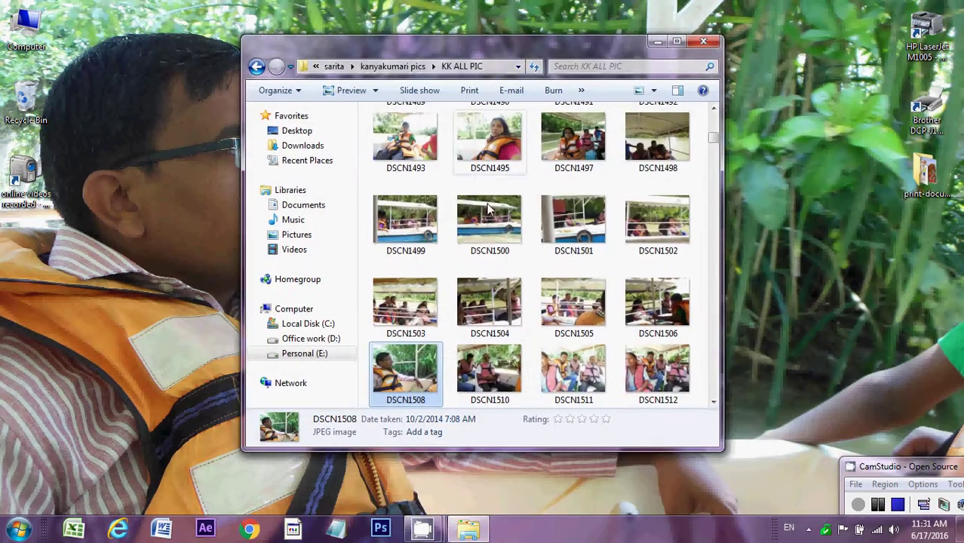
- Close the photo folder and open the Desktop Background settings in Personalization
{"action": "left_click", "coordinate": [715, 46]}
{"action": "right_click", "coordinate": [546, 90]}
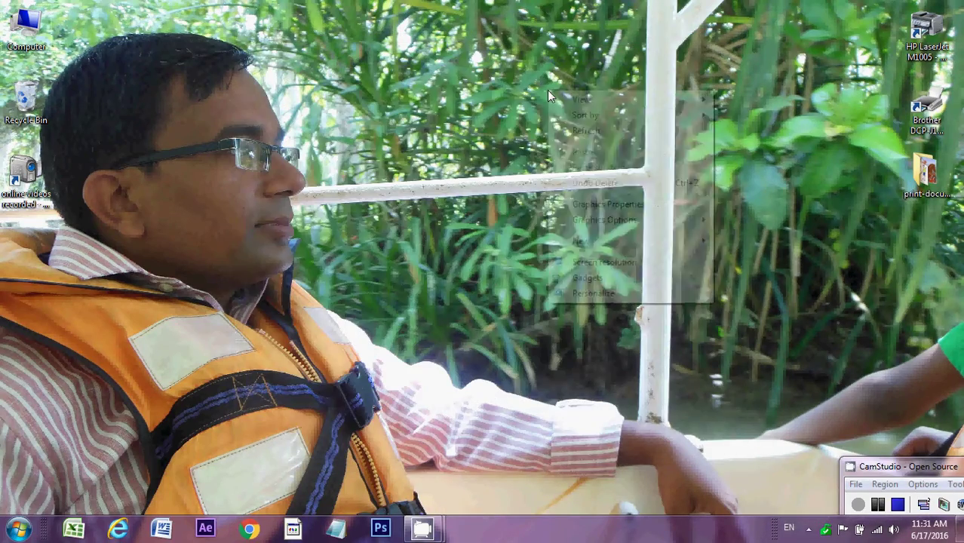
{"action": "left_click", "coordinate": [593, 293]}
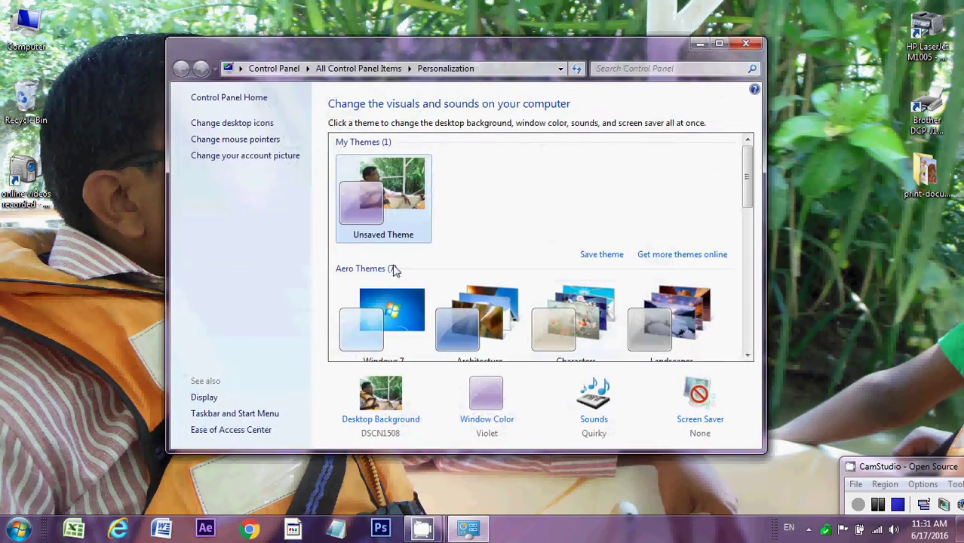
{"action": "left_click", "coordinate": [381, 392]}
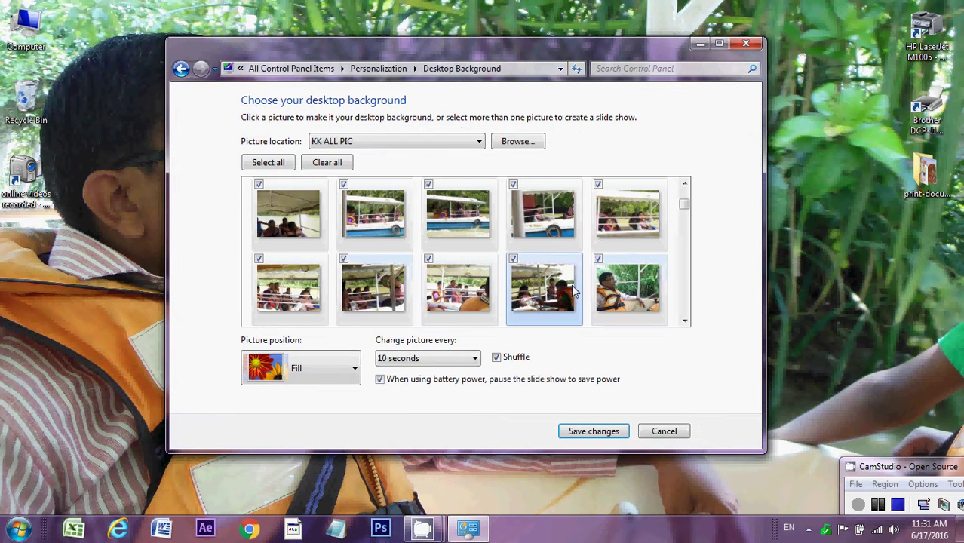
- Set the picture position to Fit, after briefly trying Stretch
{"action": "left_click", "coordinate": [353, 370]}
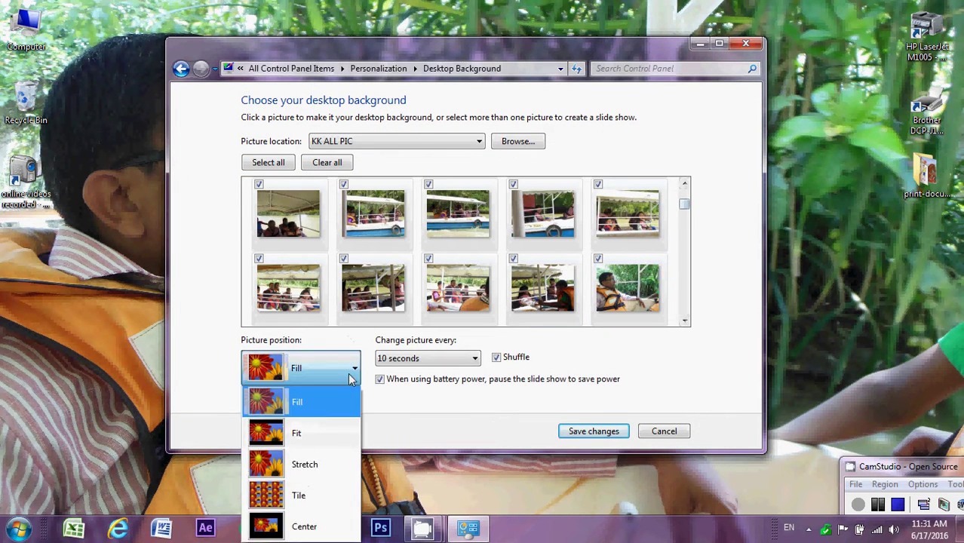
{"action": "left_click", "coordinate": [304, 429]}
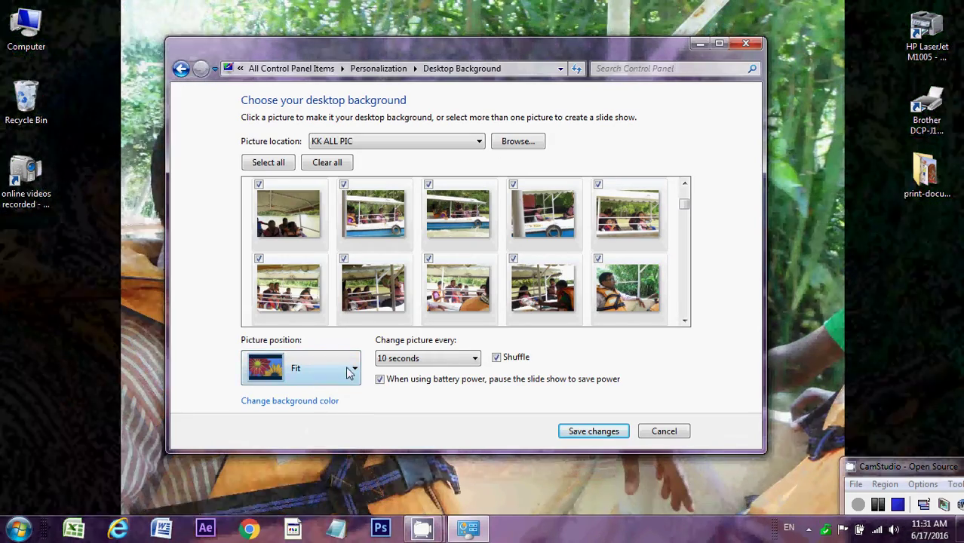
{"action": "left_click", "coordinate": [316, 368]}
{"action": "left_click", "coordinate": [306, 466]}
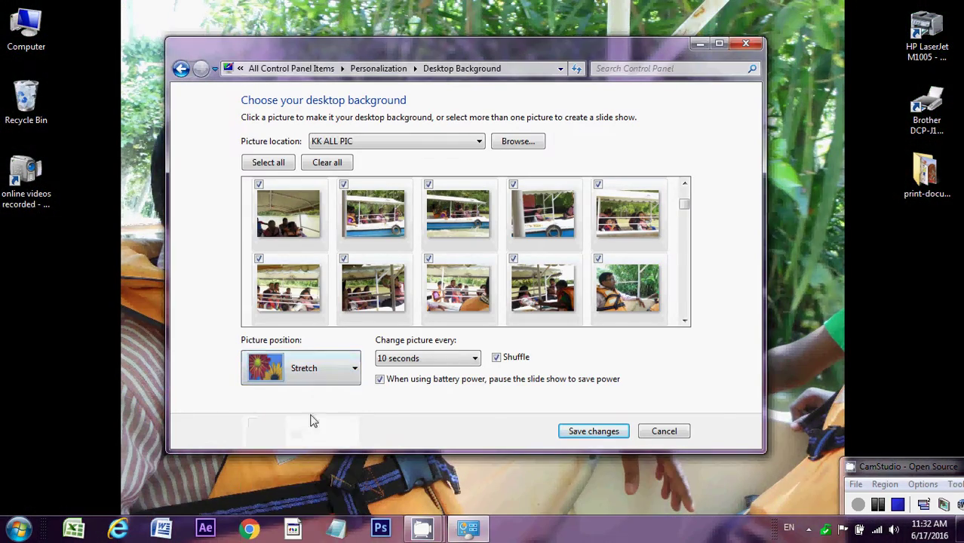
{"action": "left_click", "coordinate": [340, 376]}
{"action": "left_click", "coordinate": [307, 437]}
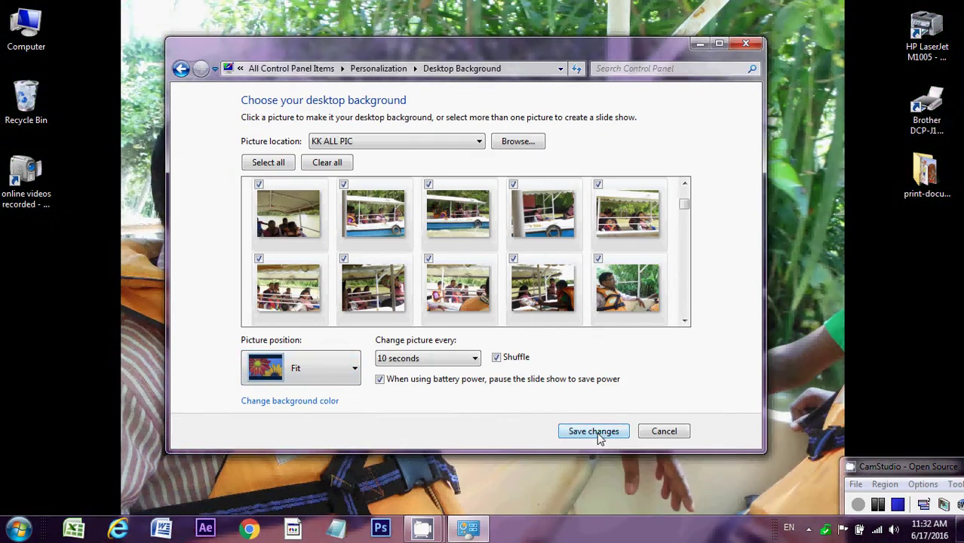
- Save the Fit background setting, then apply the United States Aero theme
{"action": "left_click", "coordinate": [594, 431]}
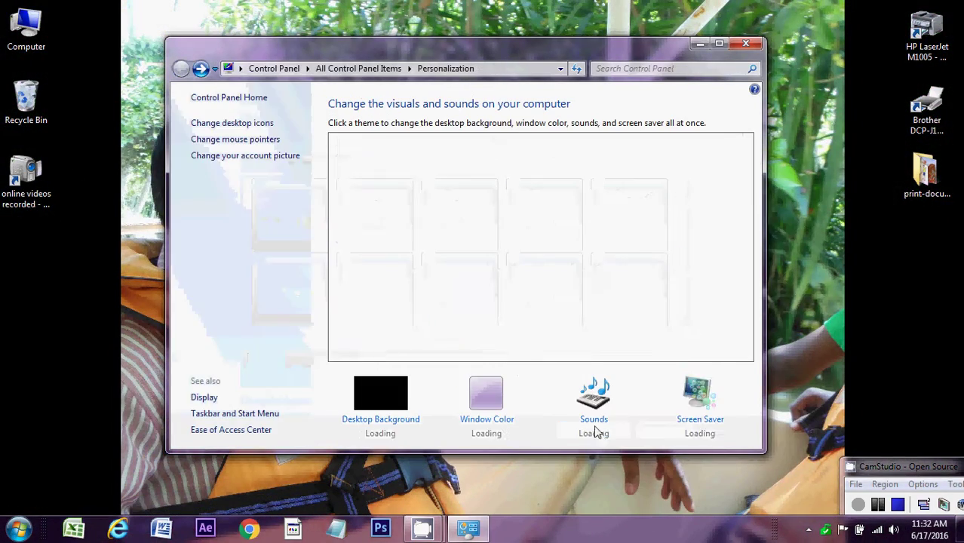
{"action": "left_click_drag", "start_coordinate": [584, 42], "coordinate": [477, 29]}
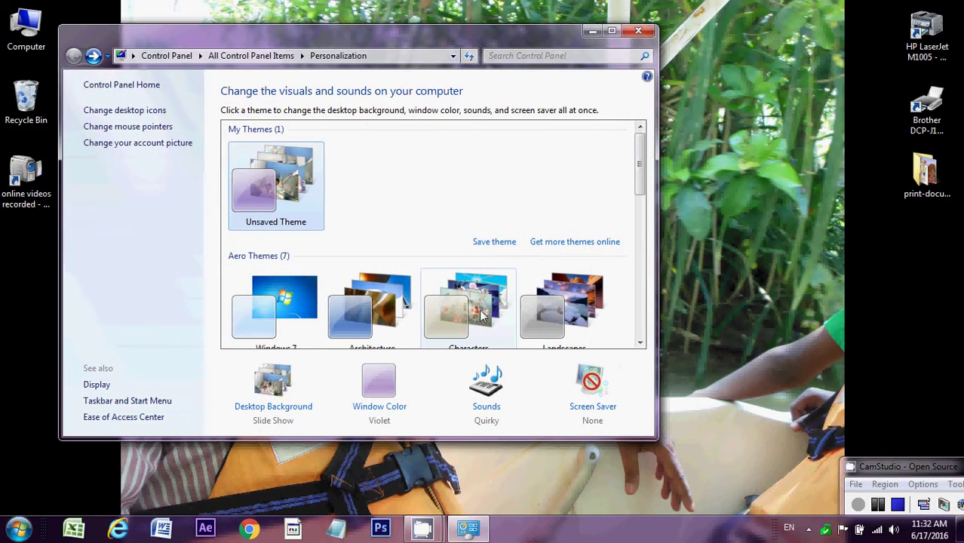
{"action": "left_click_drag", "start_coordinate": [639, 191], "coordinate": [640, 237]}
{"action": "left_click", "coordinate": [468, 233]}
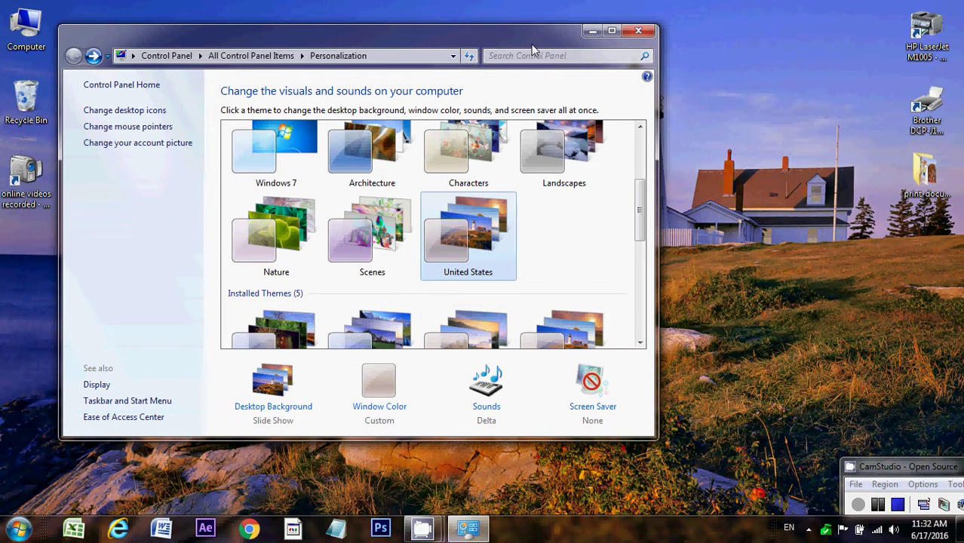
{"action": "left_click_drag", "start_coordinate": [532, 39], "coordinate": [640, 45]}
{"action": "left_click_drag", "start_coordinate": [533, 19], "coordinate": [411, 6]}
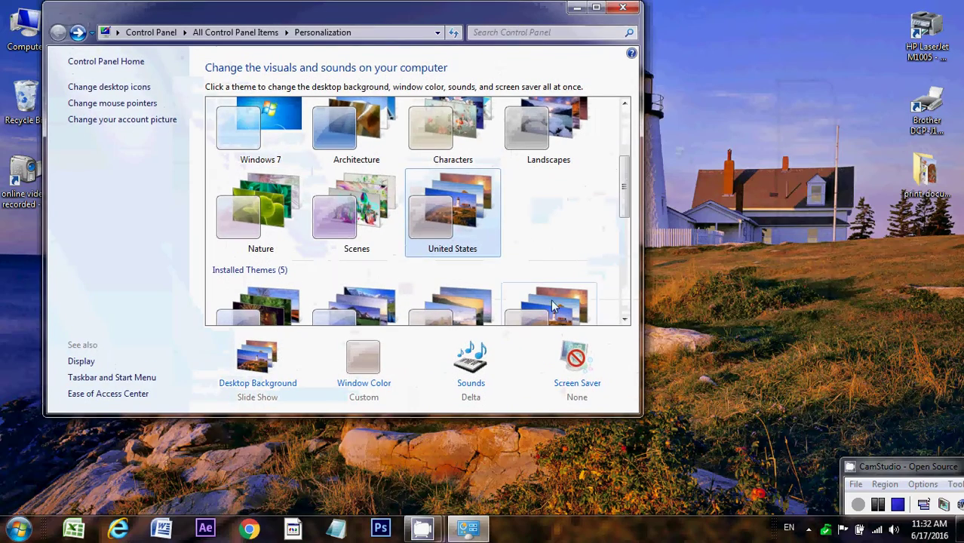
- Select the Bubbles screen saver with a 2-minute wait and preview it full-screen
{"action": "left_click", "coordinate": [575, 360]}
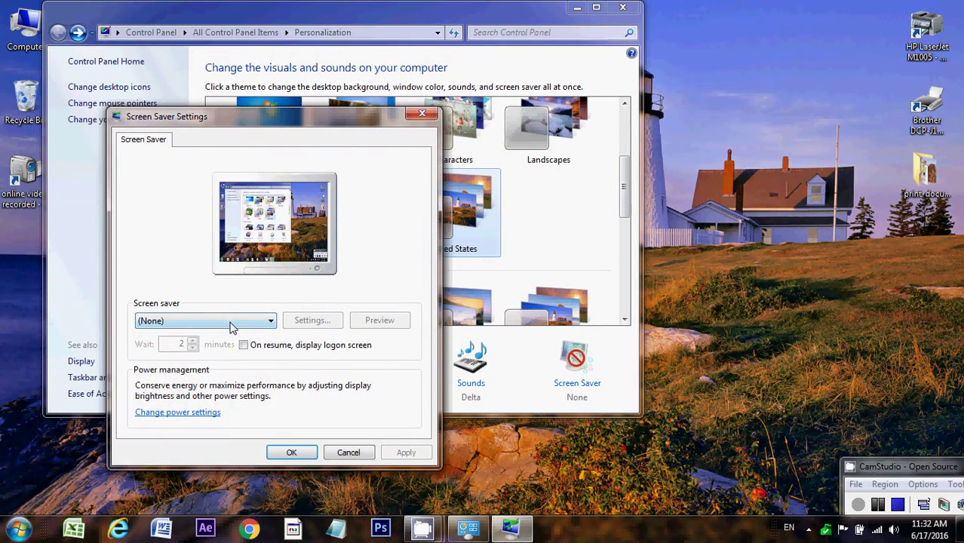
{"action": "left_click", "coordinate": [231, 322]}
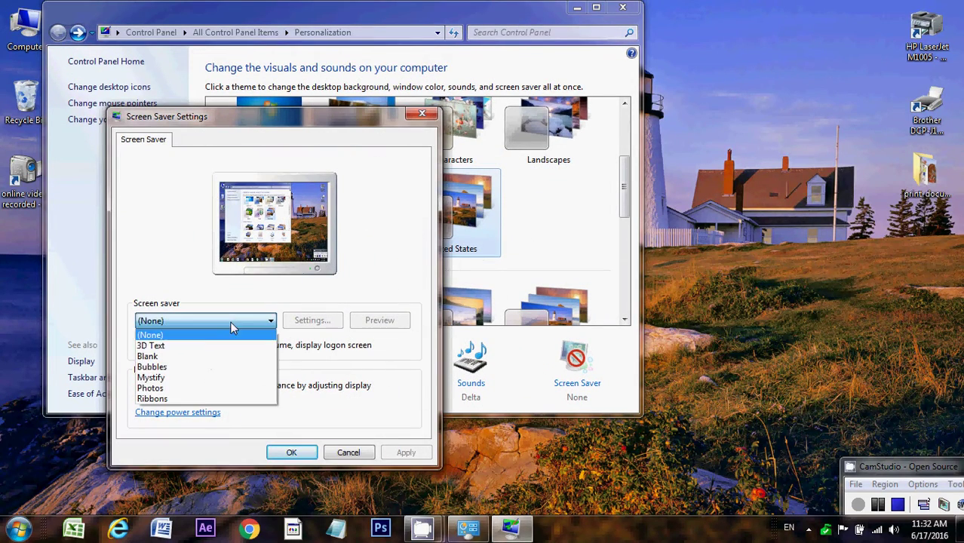
{"action": "left_click", "coordinate": [198, 368]}
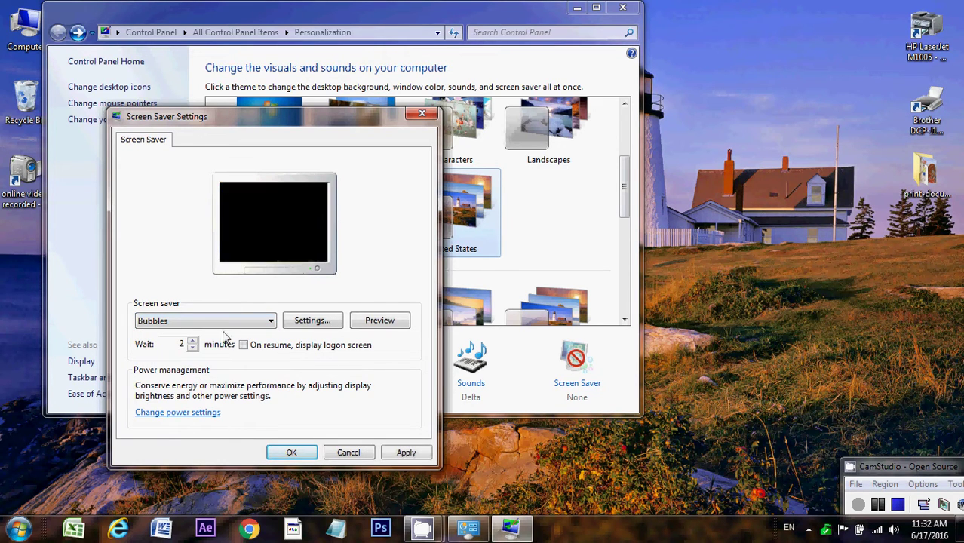
{"action": "left_click", "coordinate": [370, 321]}
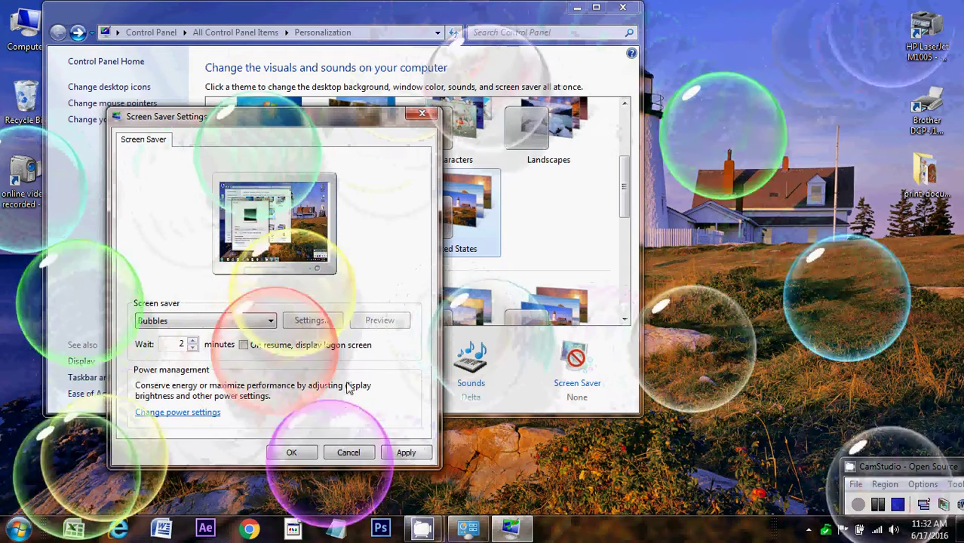
- Choose the 3D Text screen saver and preview its 'MICS computers' text
{"action": "left_click", "coordinate": [264, 320]}
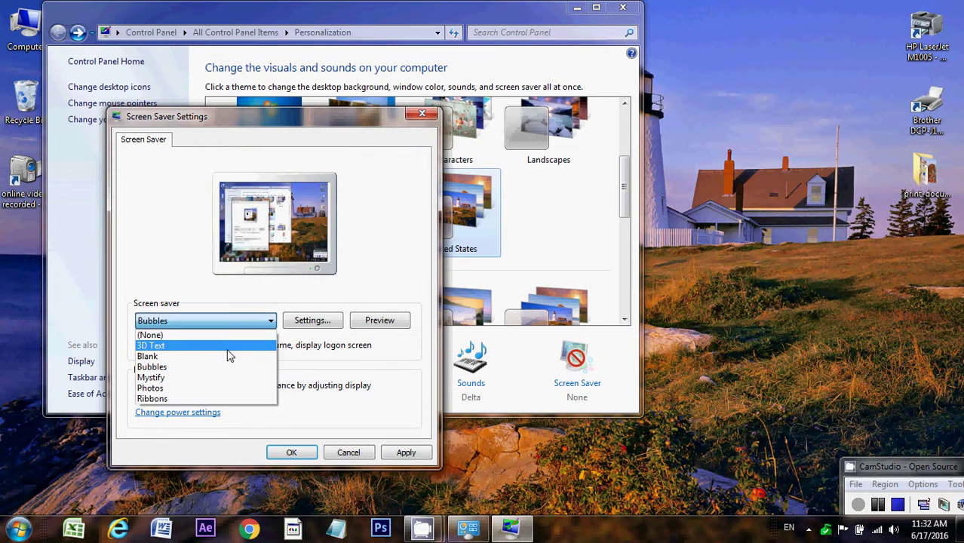
{"action": "left_click", "coordinate": [229, 351]}
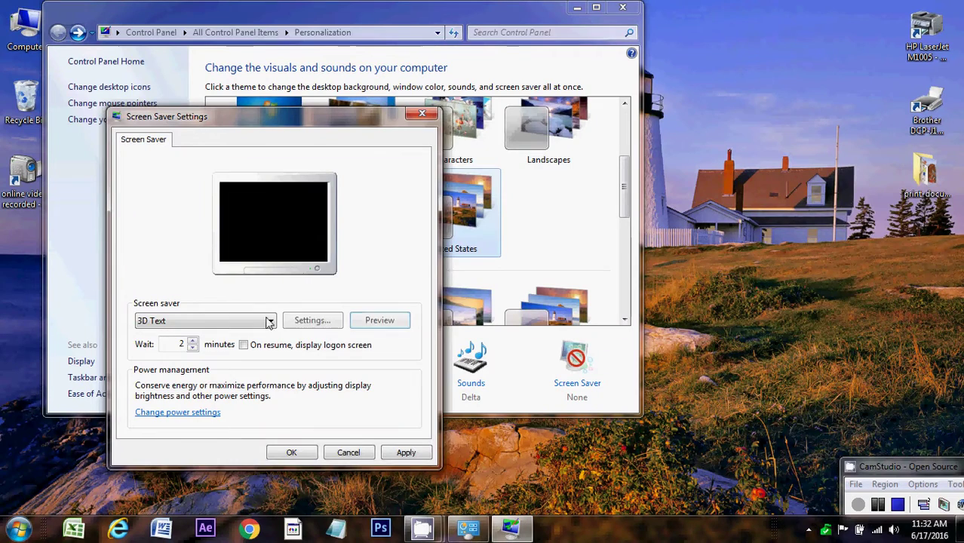
{"action": "left_click", "coordinate": [311, 320]}
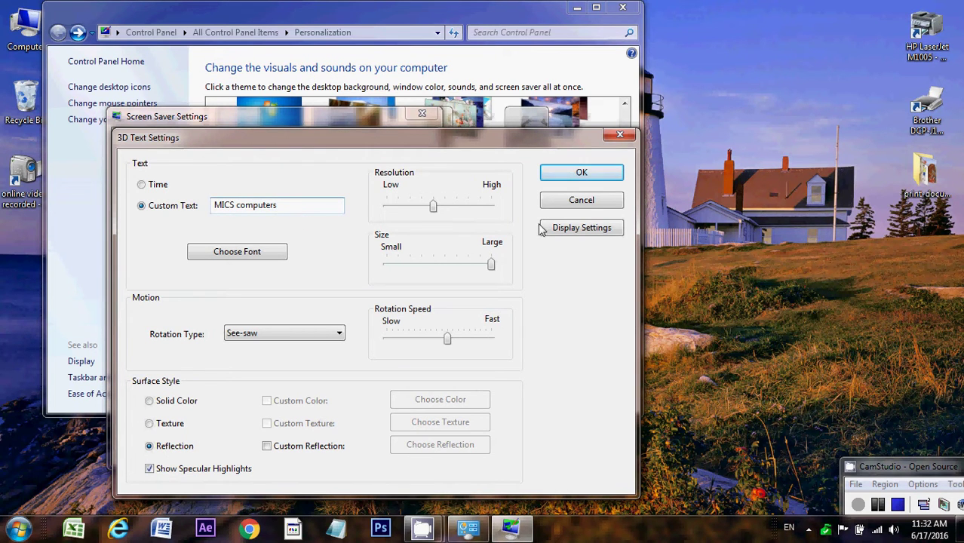
{"action": "left_click", "coordinate": [579, 173]}
{"action": "left_click", "coordinate": [378, 321]}
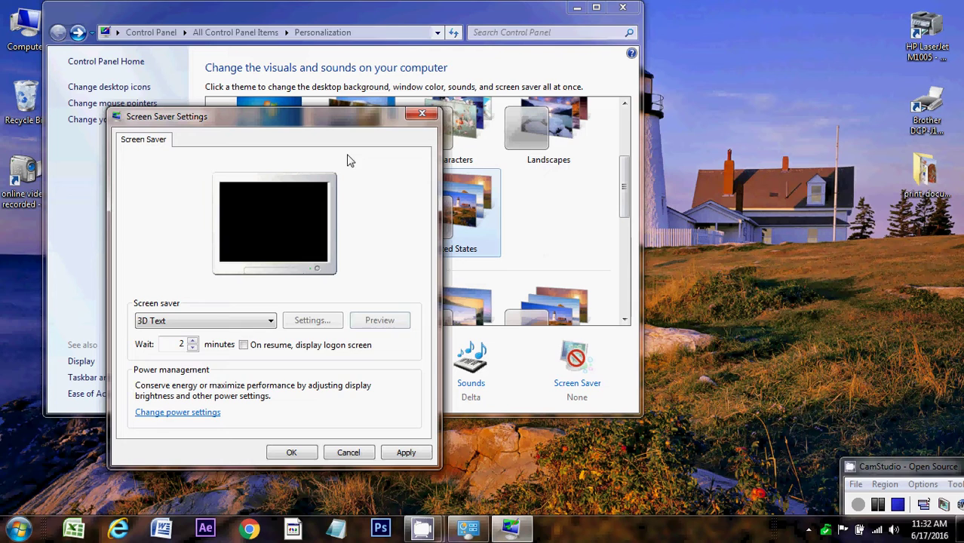
{"action": "mouse_move", "coordinate": [348, 160]}
- Set the 3D Text rotation type to Wobble and confirm
{"action": "left_click", "coordinate": [315, 323]}
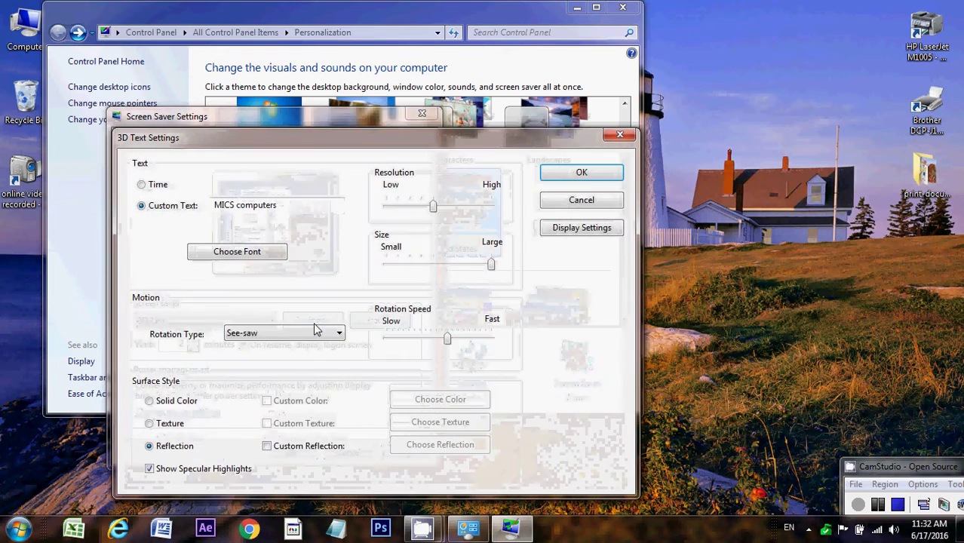
{"action": "left_click", "coordinate": [314, 334]}
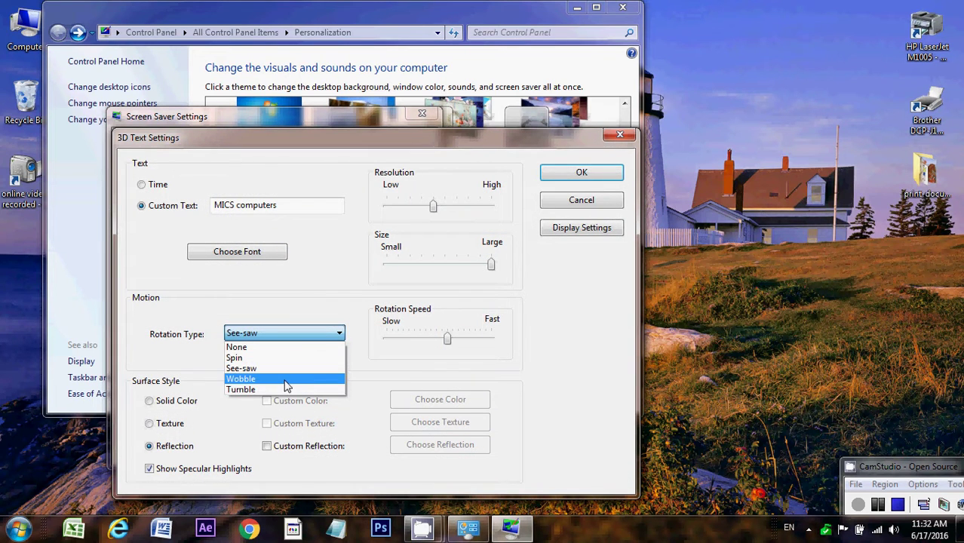
{"action": "left_click", "coordinate": [287, 379]}
{"action": "left_click", "coordinate": [582, 174]}
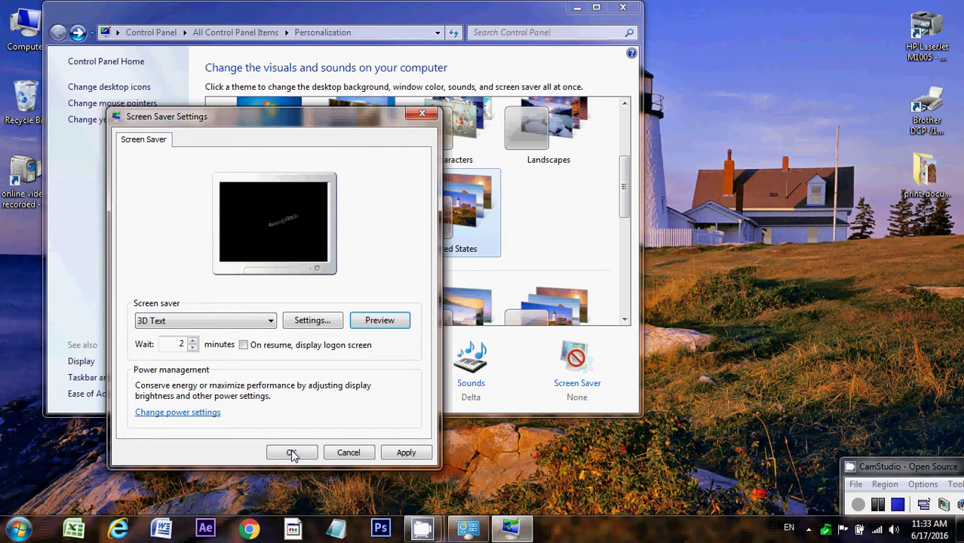
- Save the 3D Text screen saver, close Personalization, and refresh the desktop with the lighthouse wallpaper
{"action": "left_click", "coordinate": [291, 452]}
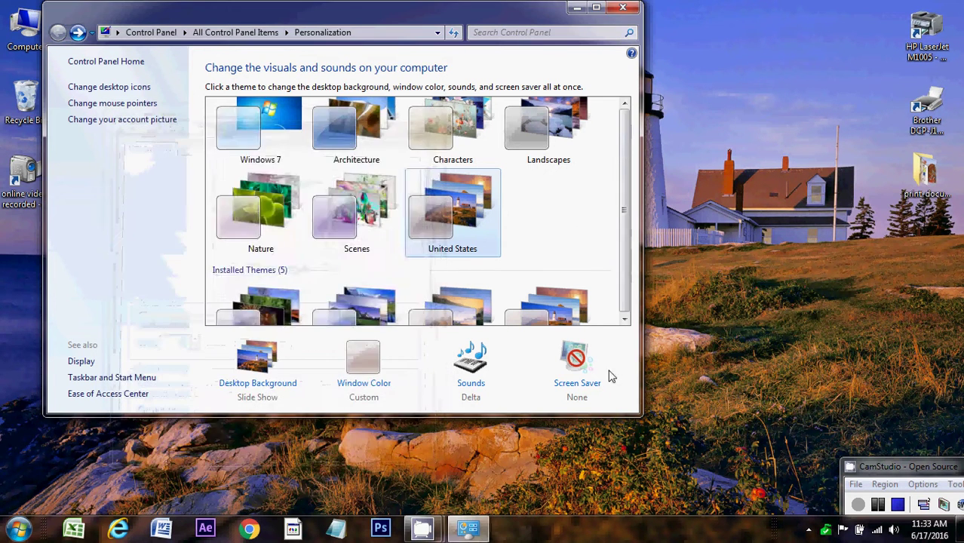
{"action": "left_click", "coordinate": [623, 8]}
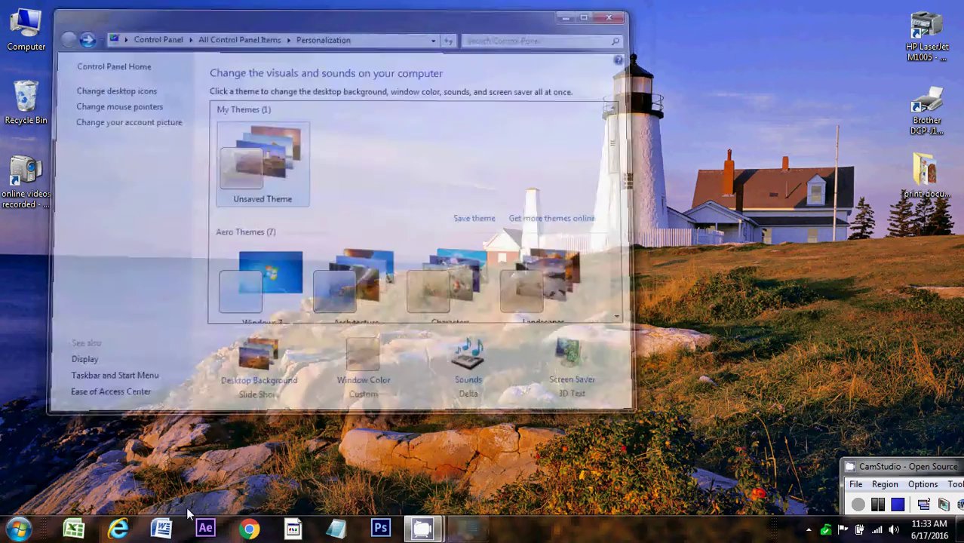
{"action": "right_click", "coordinate": [352, 137]}
{"action": "left_click", "coordinate": [439, 178]}
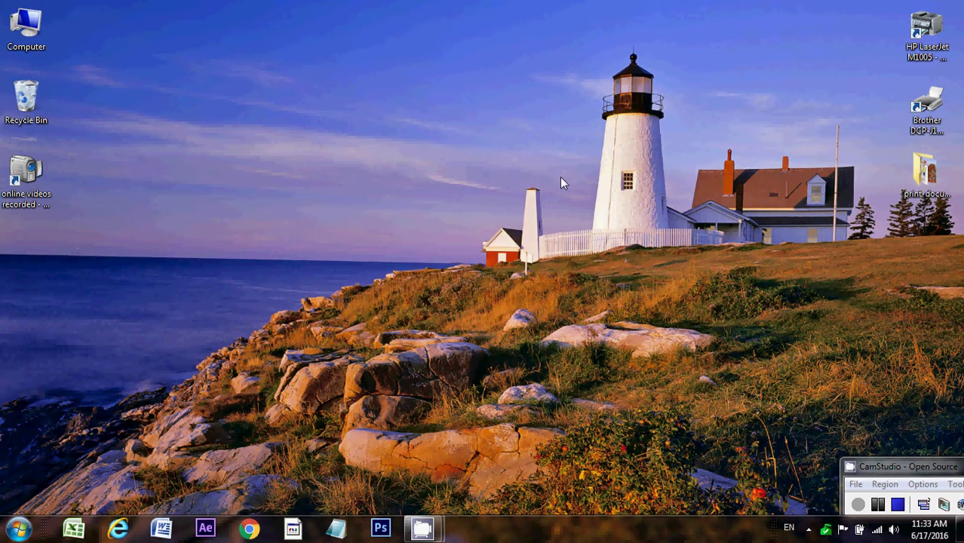